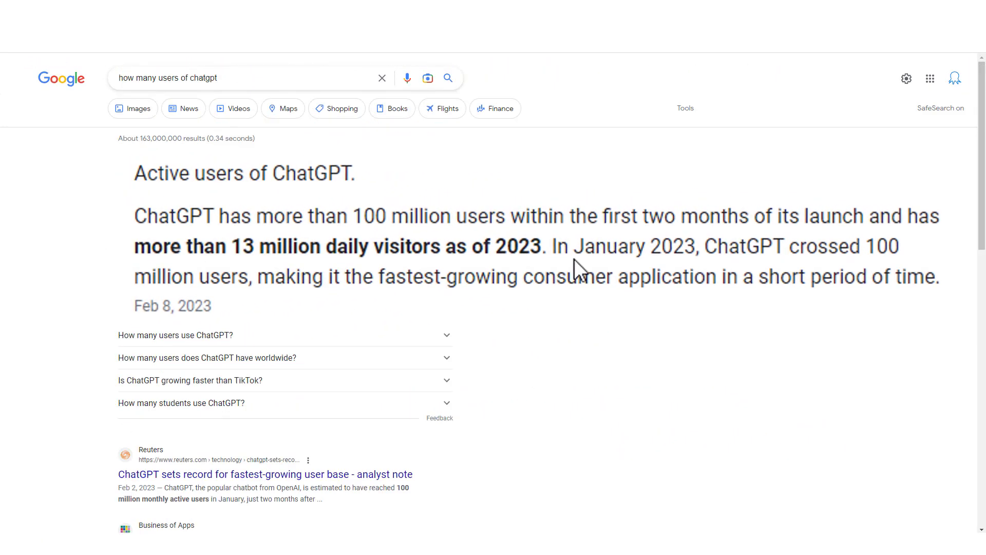
Scroll the Google results for 'how many users of chatgpt' past the 100 million user headlines
scroll(554, 222, "down", 6)
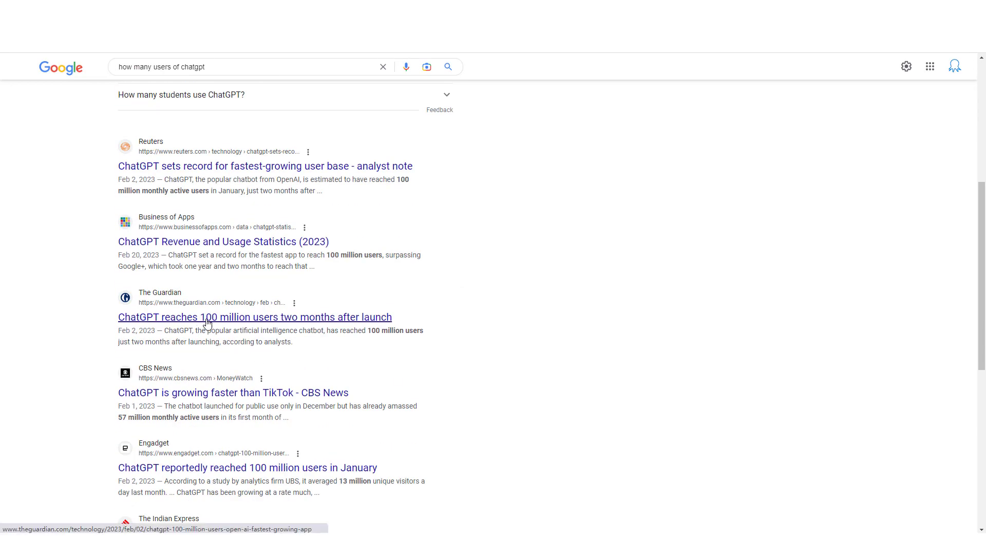
scroll(469, 354, "down", 5)
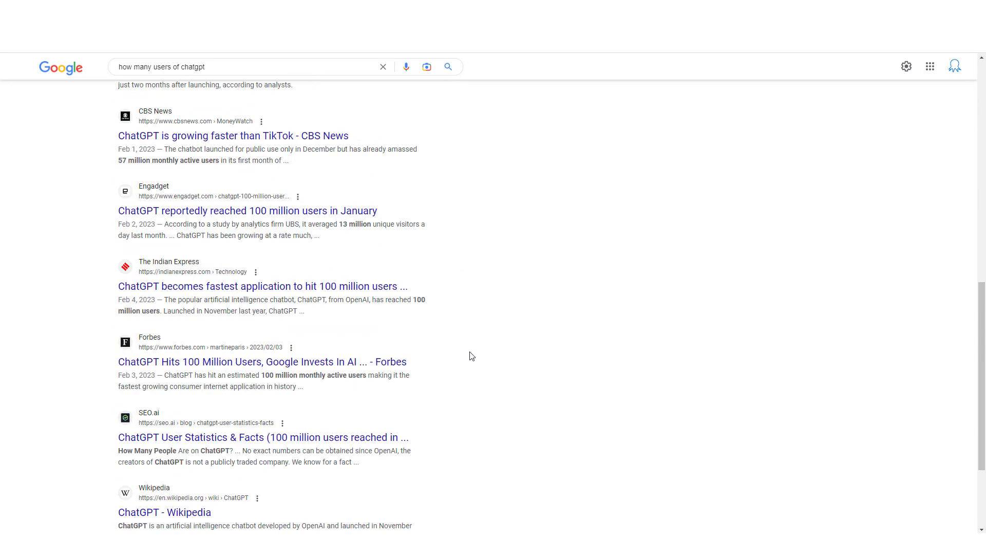
scroll(469, 355, "down", 7)
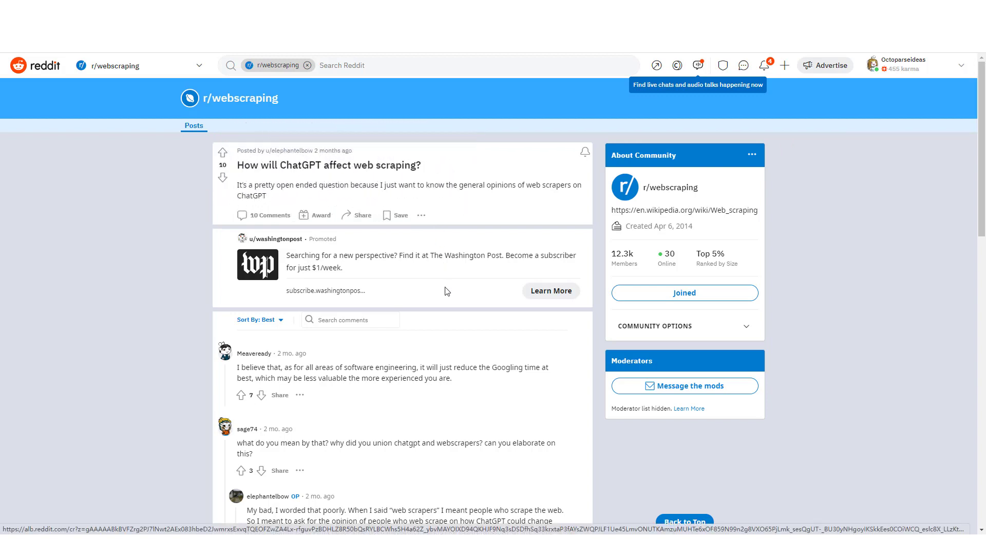
Scroll through the replies in the r/webscraping thread 'How will ChatGPT affect web scraping?'
scroll(448, 309, "down", 2)
scroll(447, 314, "down", 1)
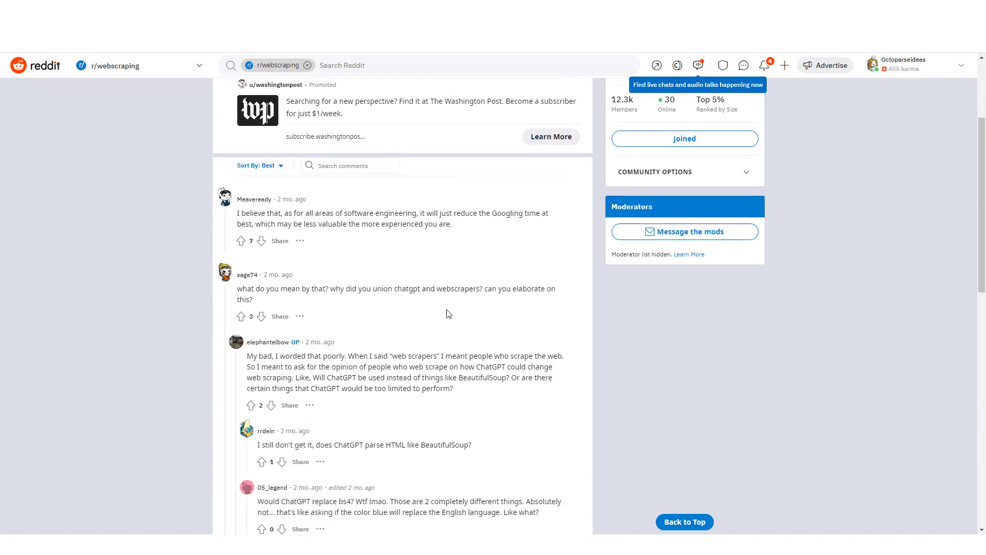
scroll(448, 313, "down", 1)
scroll(448, 313, "down", 2)
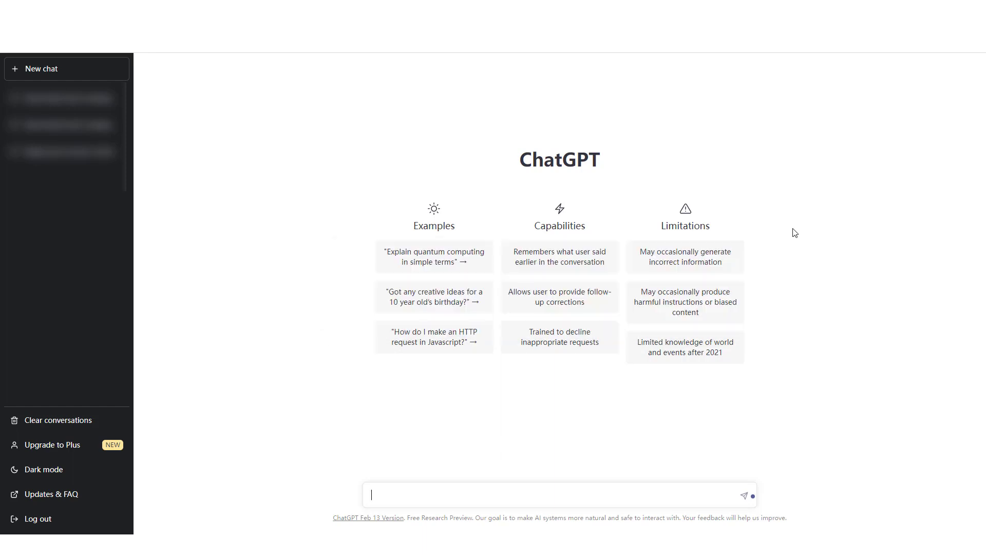
Send ChatGPT the question 'what is chatGPT?' in the new chat
type("wha")
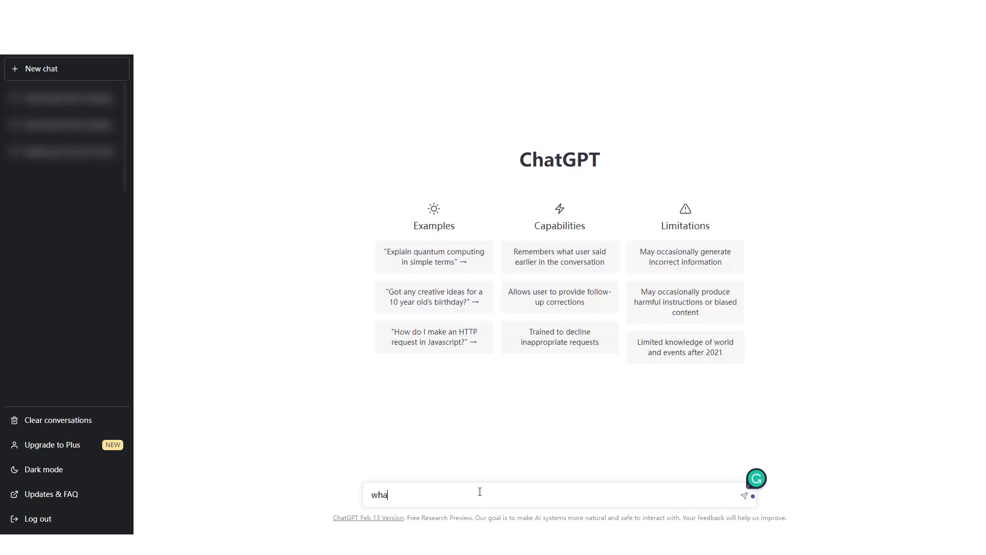
type("t is chatGPT?")
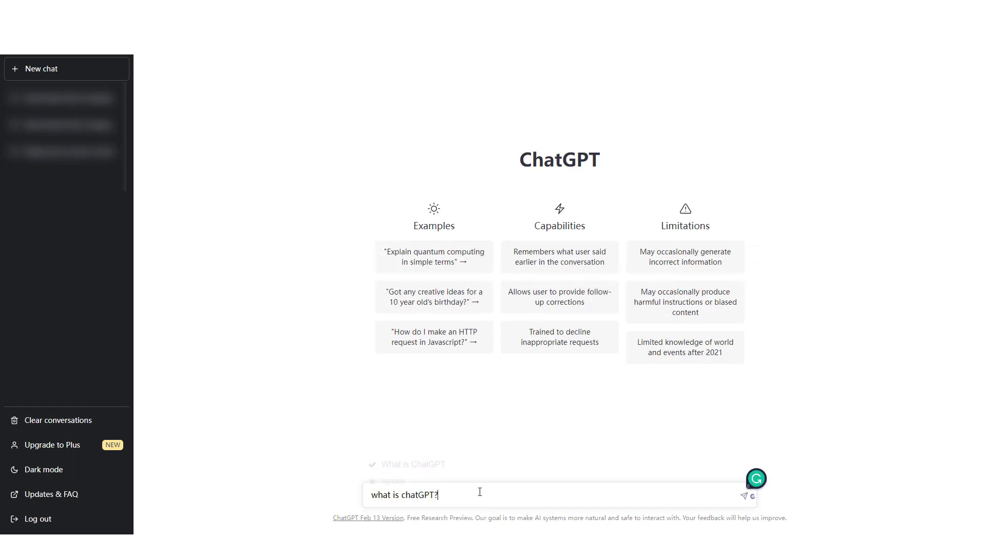
key("Return")
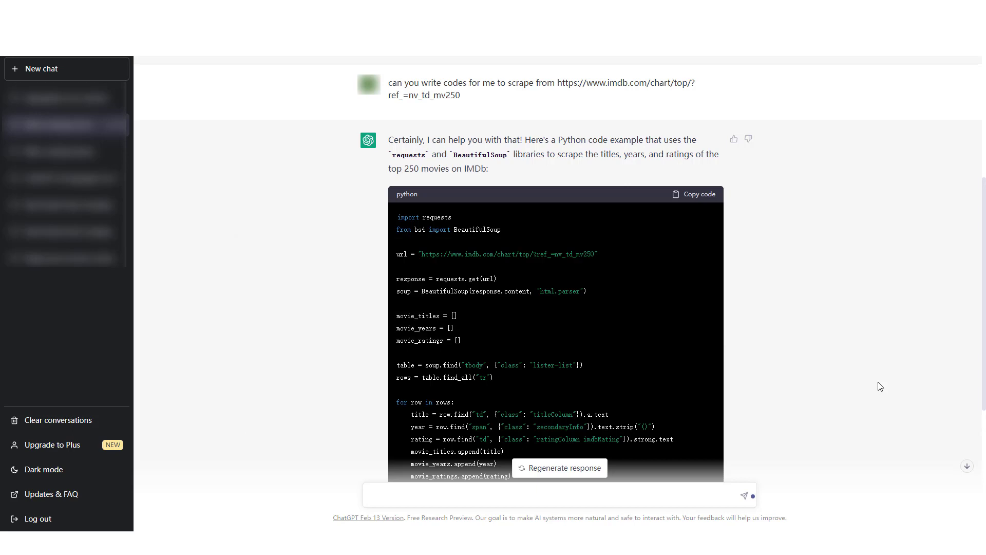
Scroll through the requests/BeautifulSoup code for IMDb's top 250 and its explanation
scroll(879, 386, "down", 1)
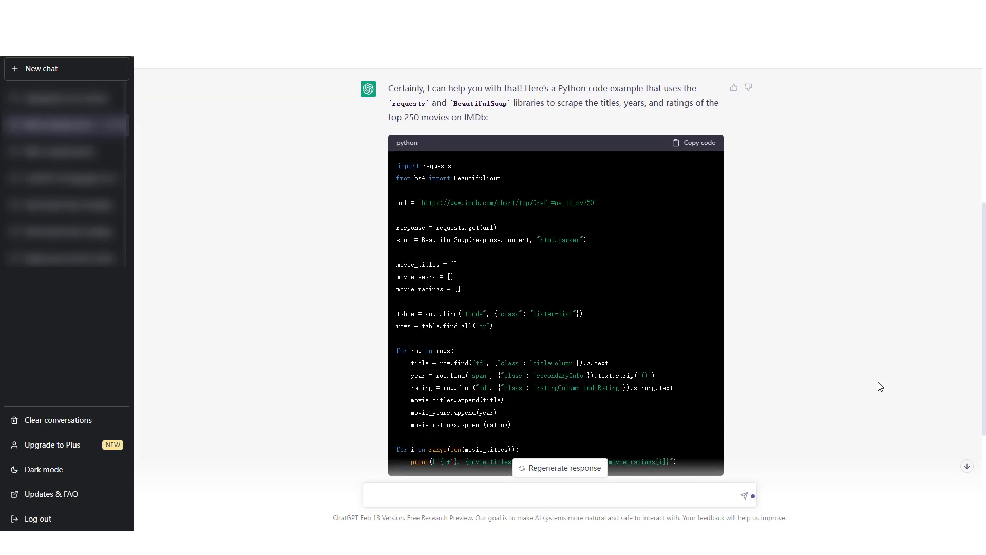
scroll(880, 386, "down", 1)
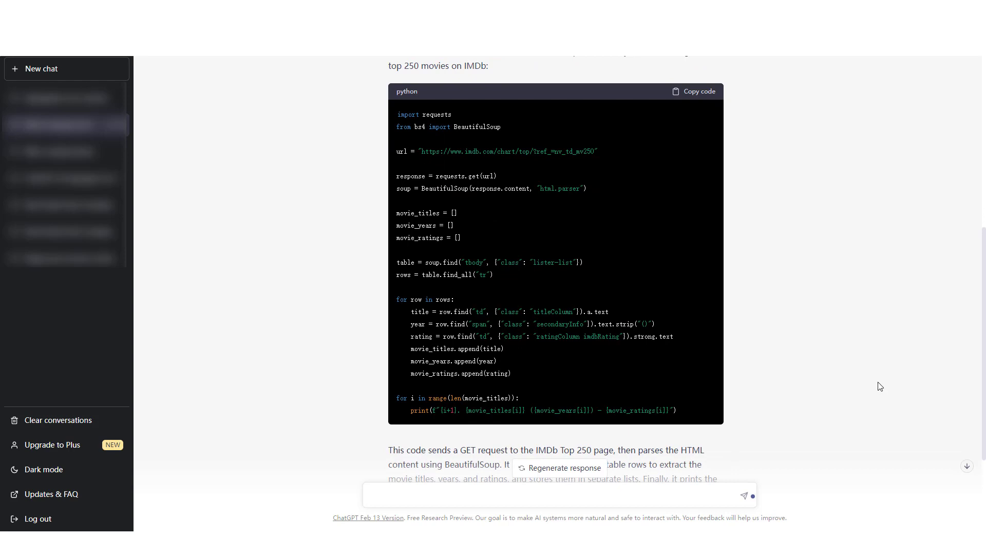
scroll(880, 386, "down", 1)
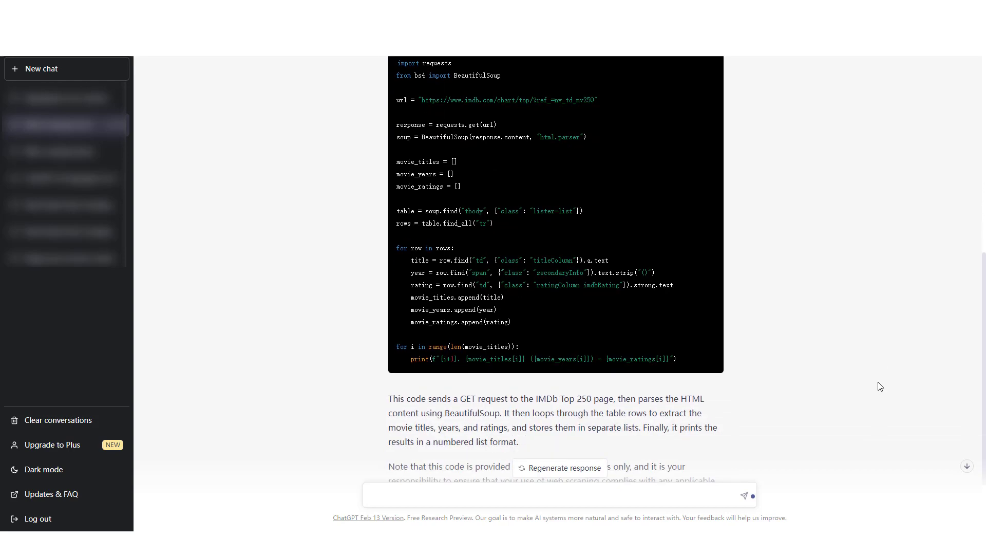
scroll(879, 386, "down", 1)
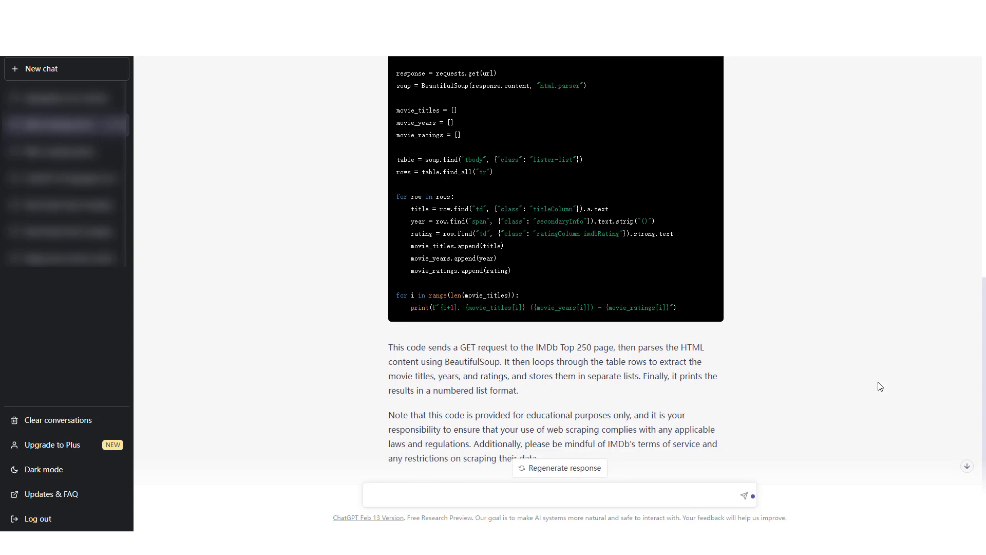
scroll(879, 386, "down", 1)
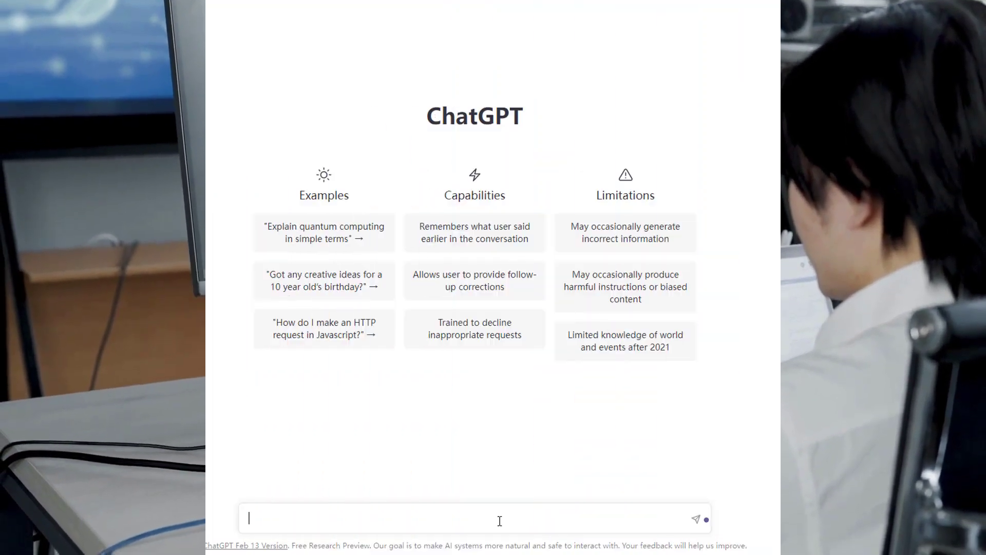
Ask ChatGPT 'can you web scraping' and send the message
type("can y")
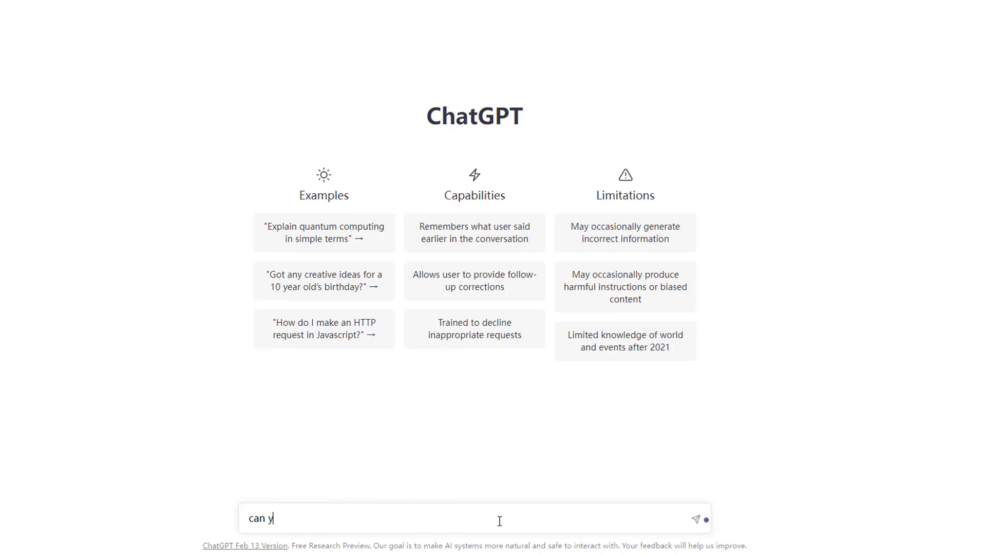
type("ou web scraping")
key("Return")
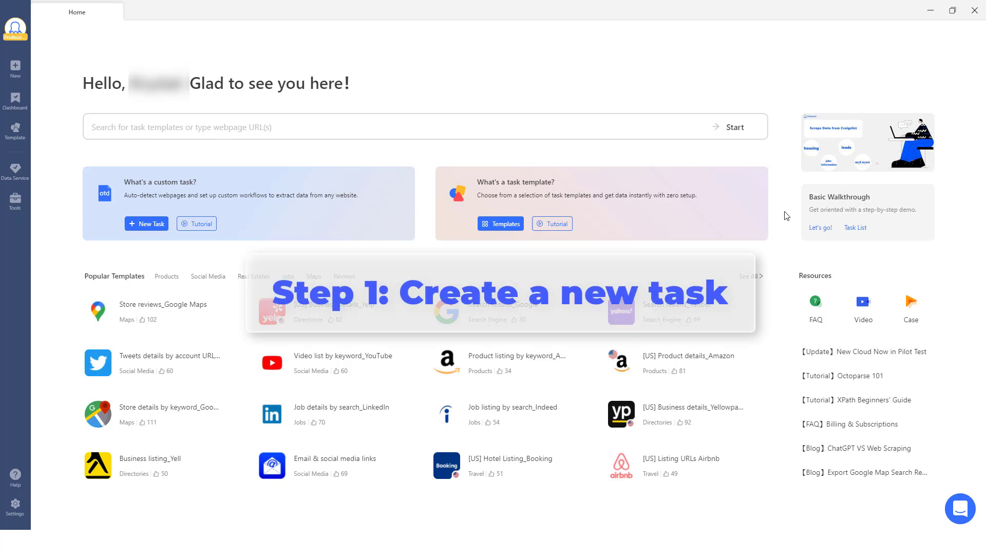
left_click(604, 124)
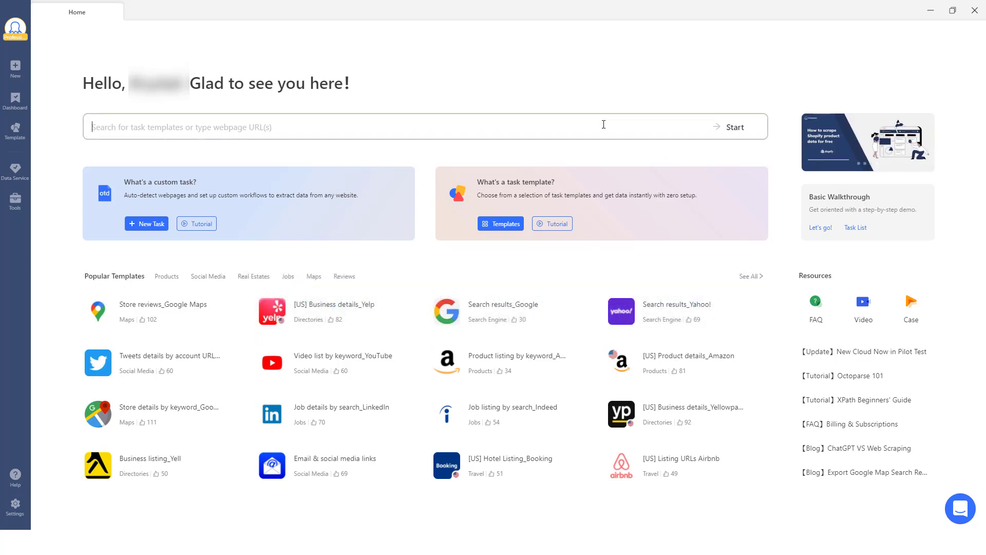
left_click(604, 124)
type("https://demo.octoparse.com/")
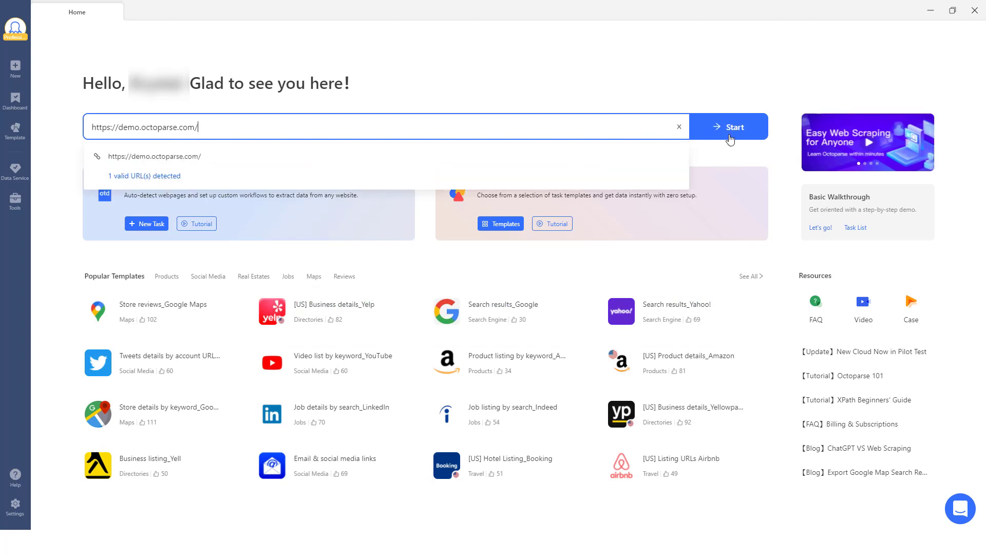
left_click(730, 138)
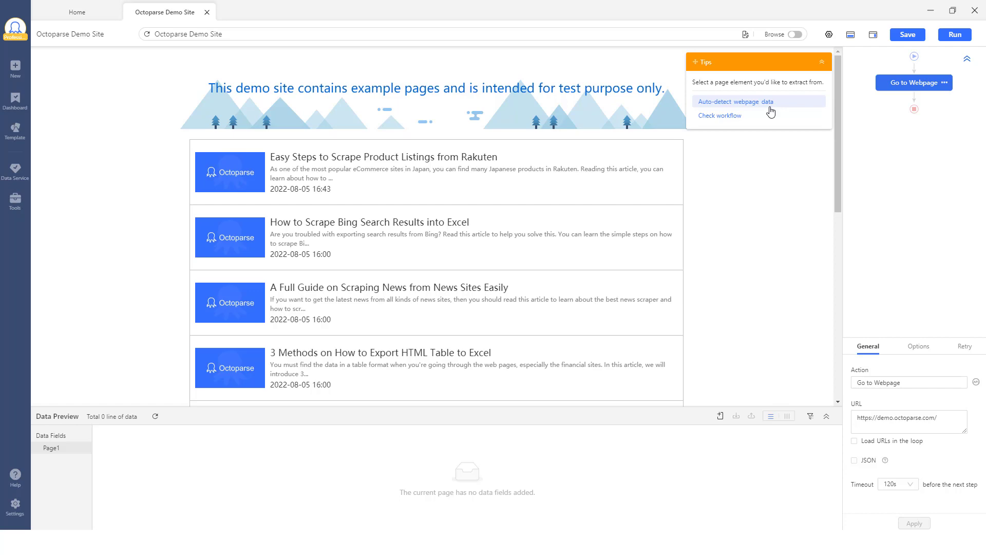
Auto-detect the article list, getting Title, Title_URL, Description and Time for 10 rows
left_click(771, 107)
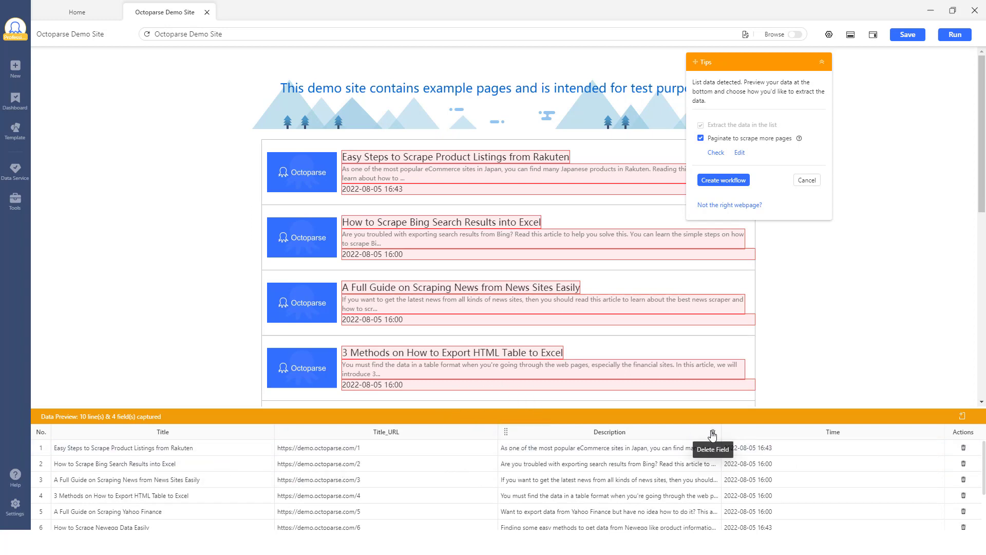
scroll(791, 500, "down", 4)
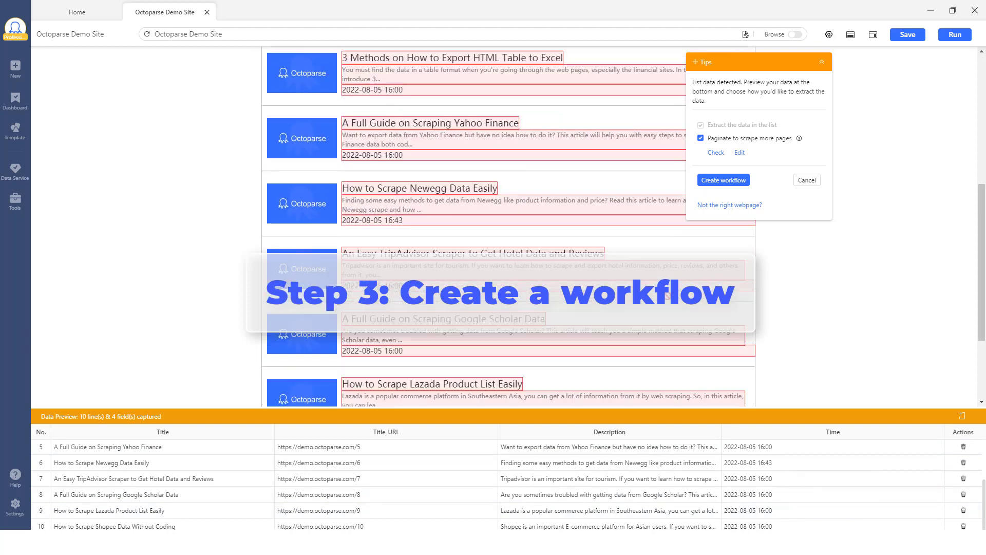
Create the workflow with Go to Webpage, Pagination, Loop Item and Extract Data steps
scroll(668, 295, "down", 2)
scroll(668, 296, "up", 2)
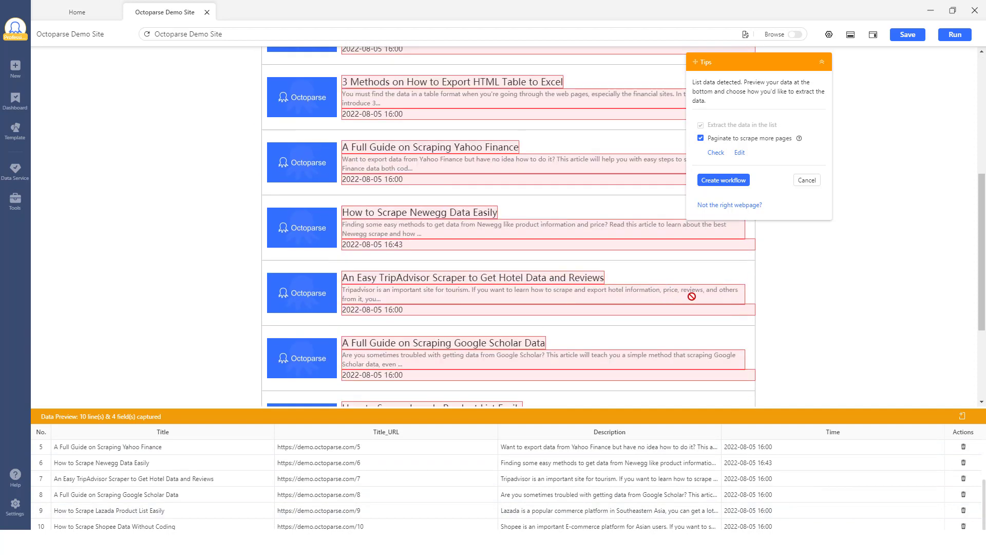
left_click(733, 181)
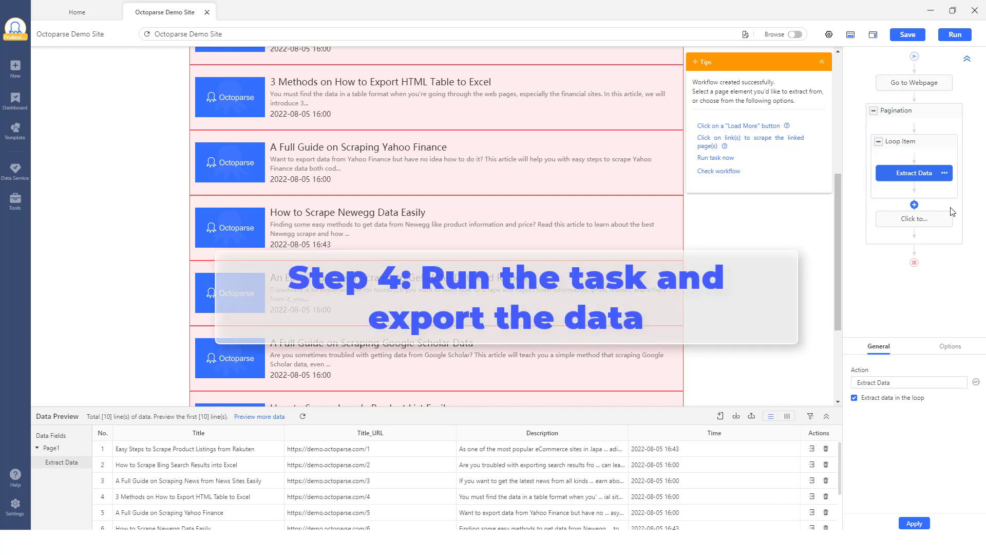
Check preview rows 5–10, then bring up the run options dialog
scroll(385, 493, "down", 3)
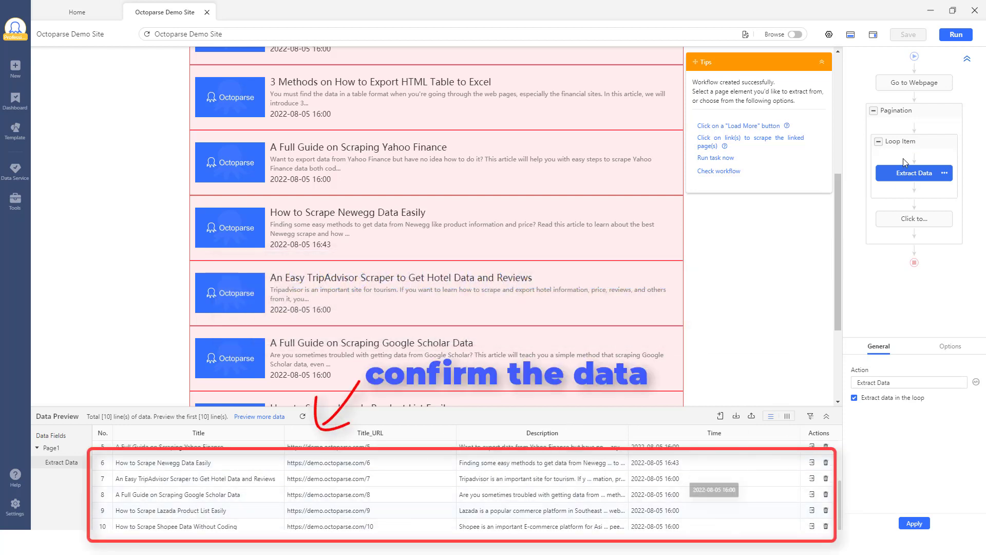
left_click(956, 34)
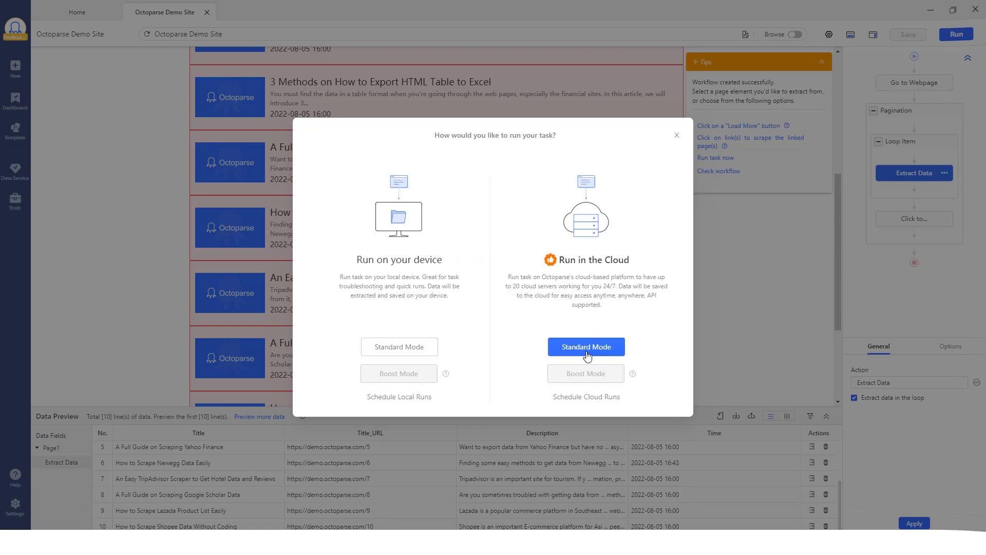
Run the task in Standard Mode to 50 extracted rows and choose Export Data
left_click(425, 353)
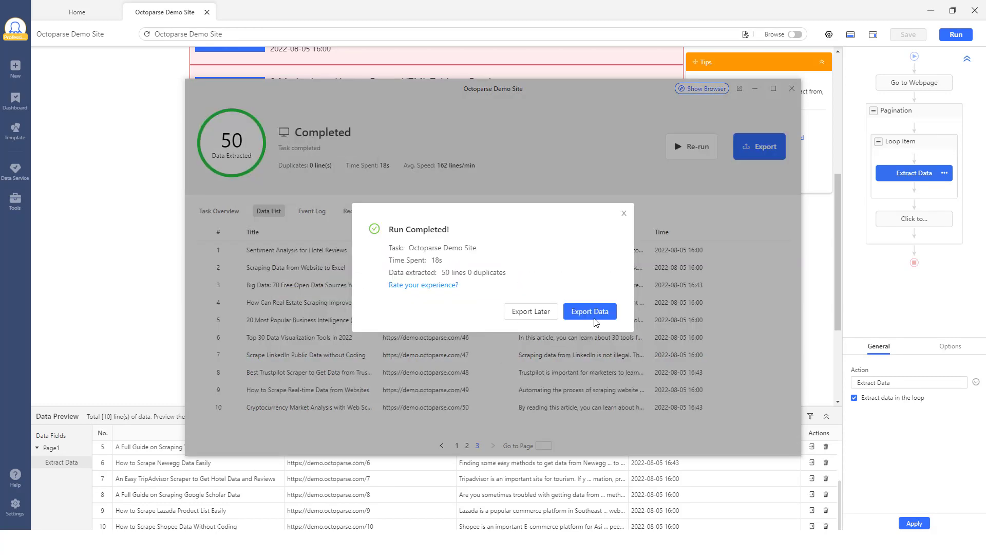
left_click(591, 312)
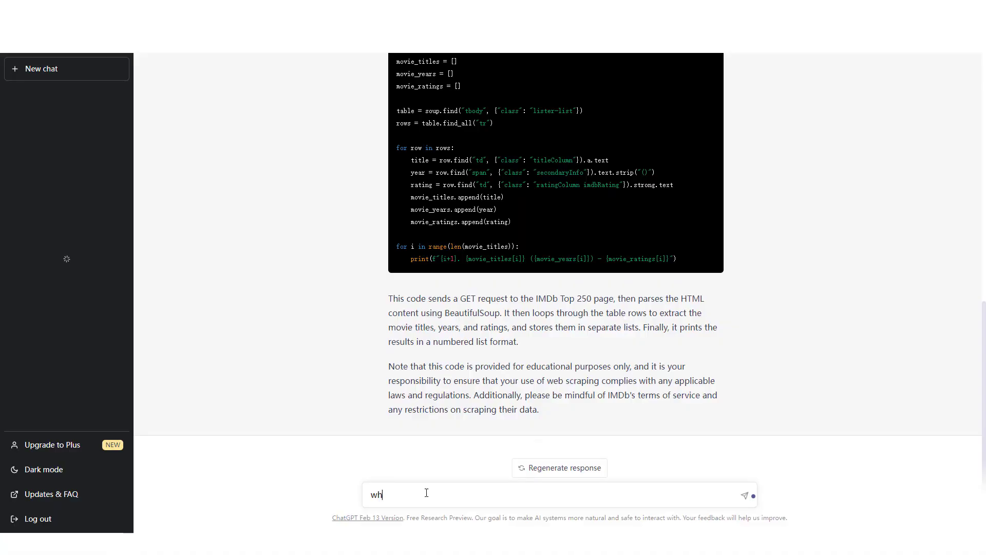
Ask ChatGPT 'what can chatgpt do?' to get its list of capabilities
type("at can chatg")
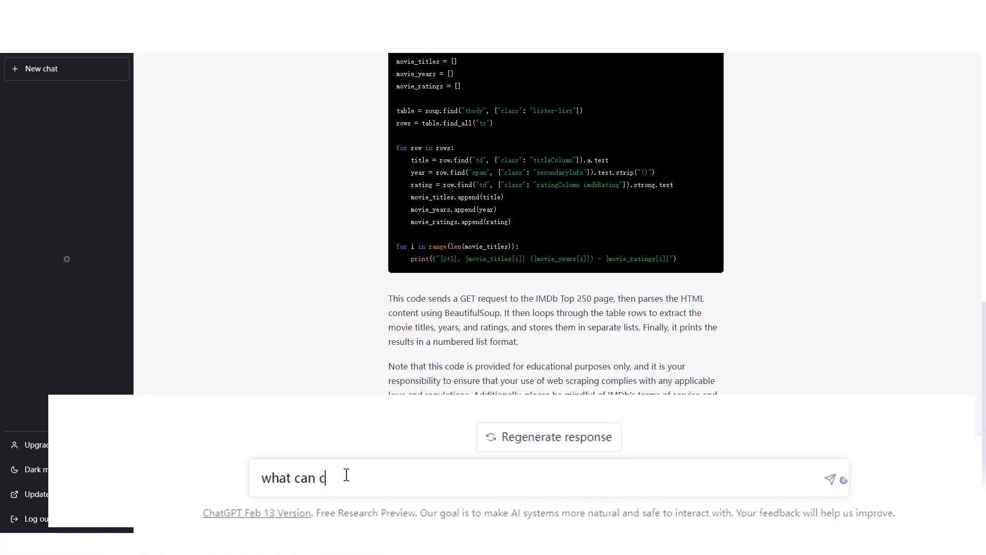
type("pt do?")
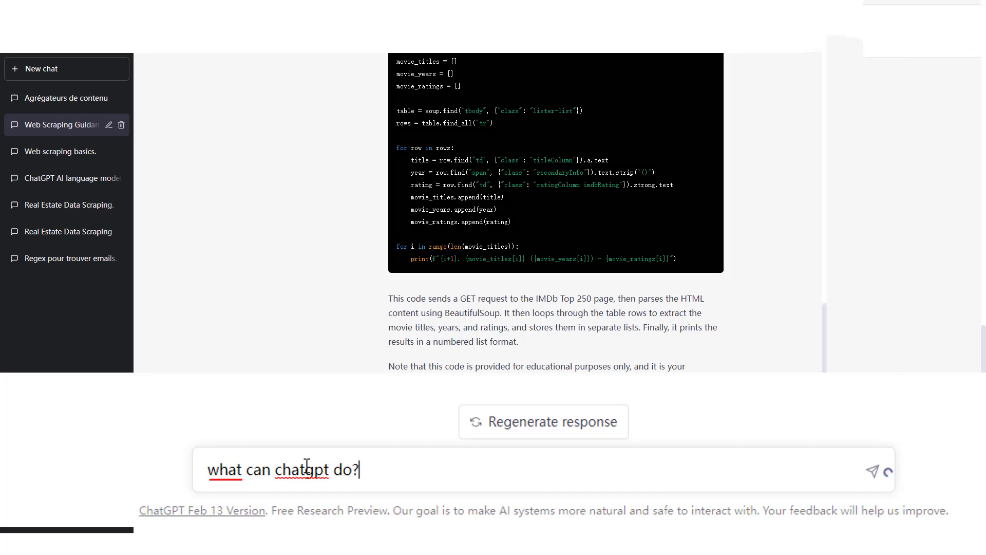
key("Return")
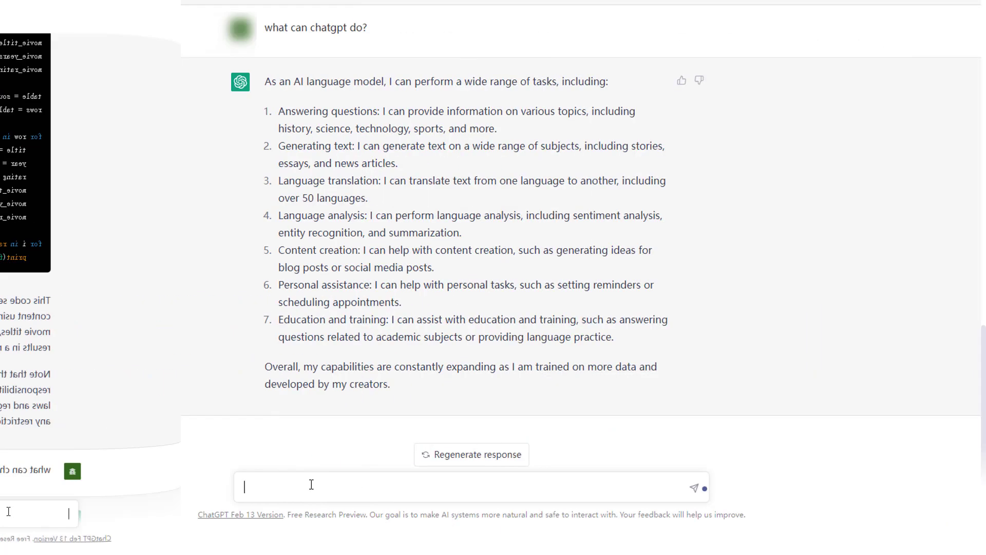